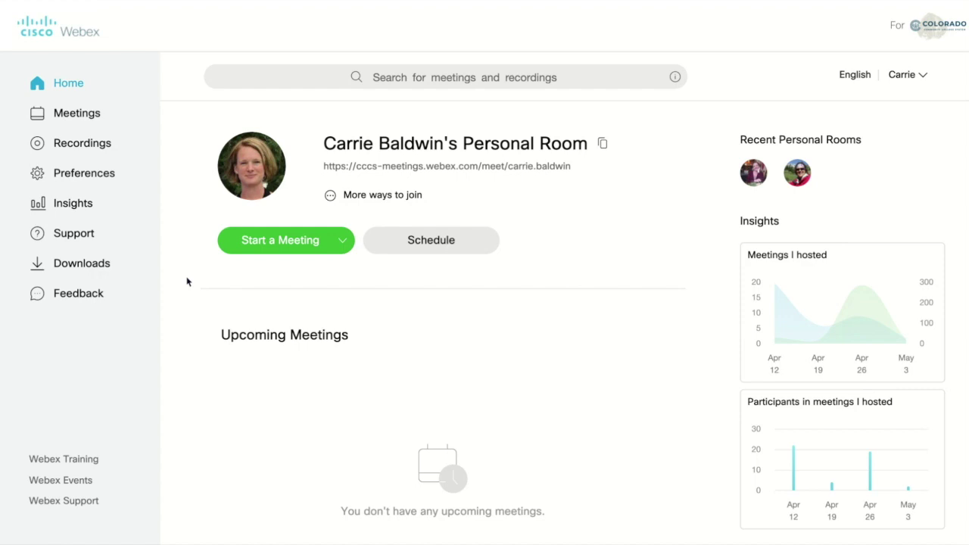
Open the Recording preferences and select the Active speaker recording view
{"action": "left_click", "coordinate": [94, 173]}
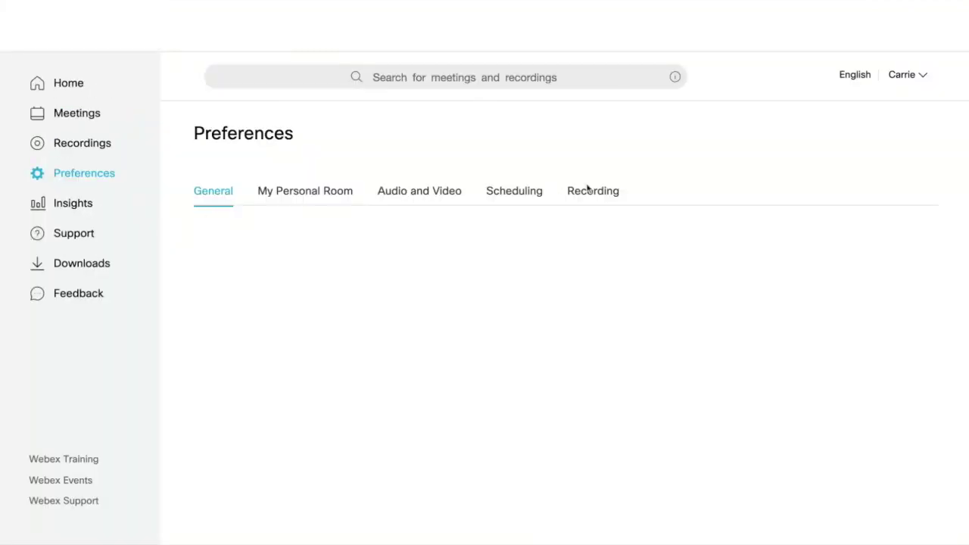
{"action": "left_click", "coordinate": [598, 192]}
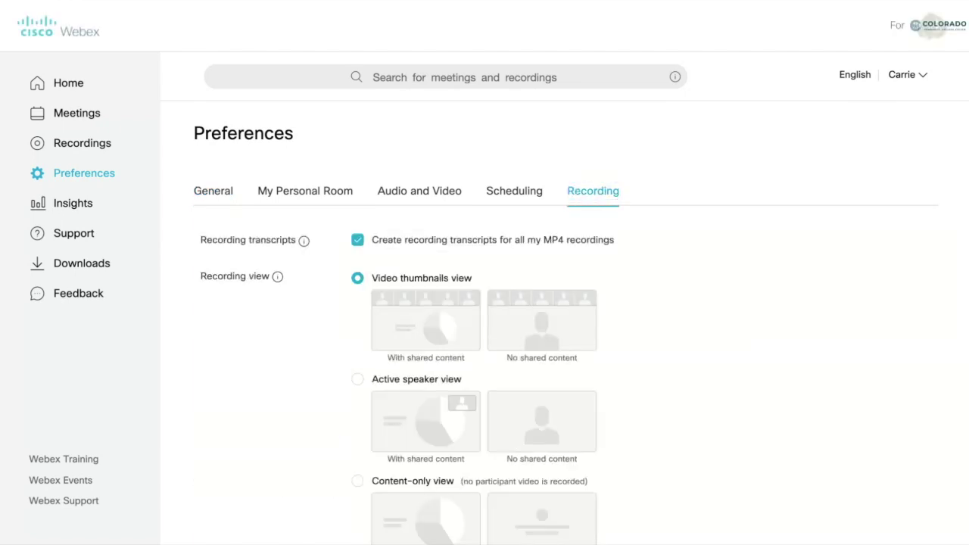
{"action": "scroll", "coordinate": [639, 242], "scroll_direction": "down", "scroll_amount": 1}
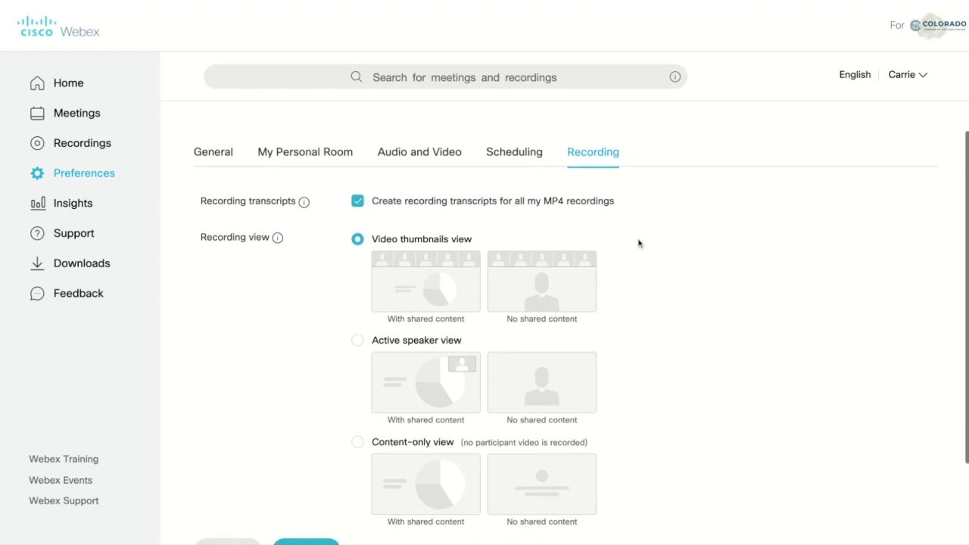
{"action": "scroll", "coordinate": [638, 242], "scroll_direction": "down", "scroll_amount": 1}
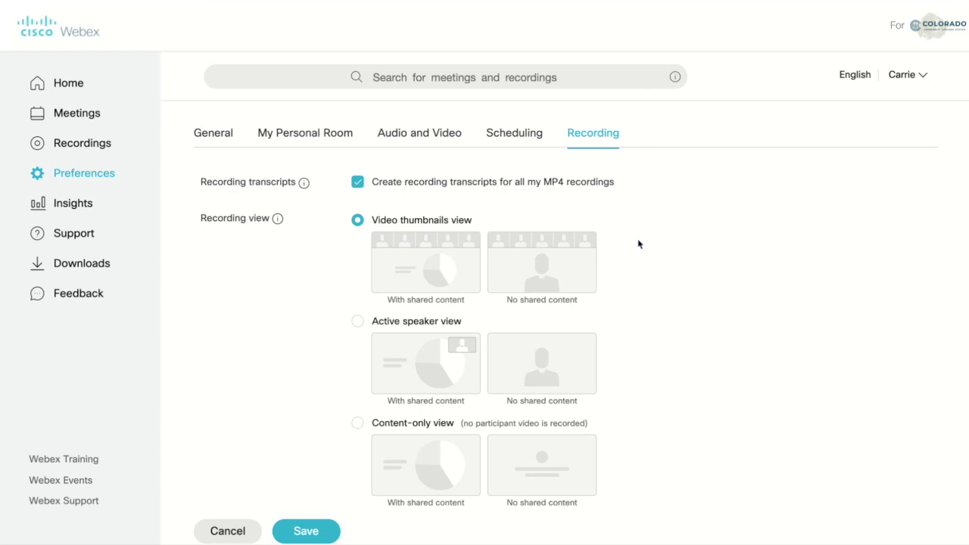
{"action": "scroll", "coordinate": [638, 244], "scroll_direction": "down", "scroll_amount": 1}
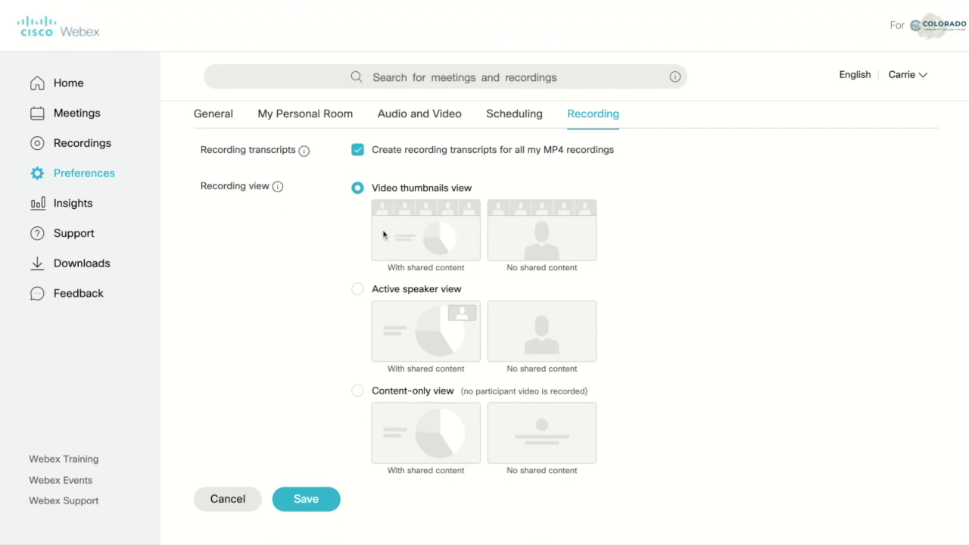
{"action": "left_click", "coordinate": [357, 290]}
Switch the recording view to Content-only view, then go to the recorded meetings list
{"action": "left_click", "coordinate": [358, 391]}
{"action": "scroll", "coordinate": [304, 393], "scroll_direction": "down", "scroll_amount": 1}
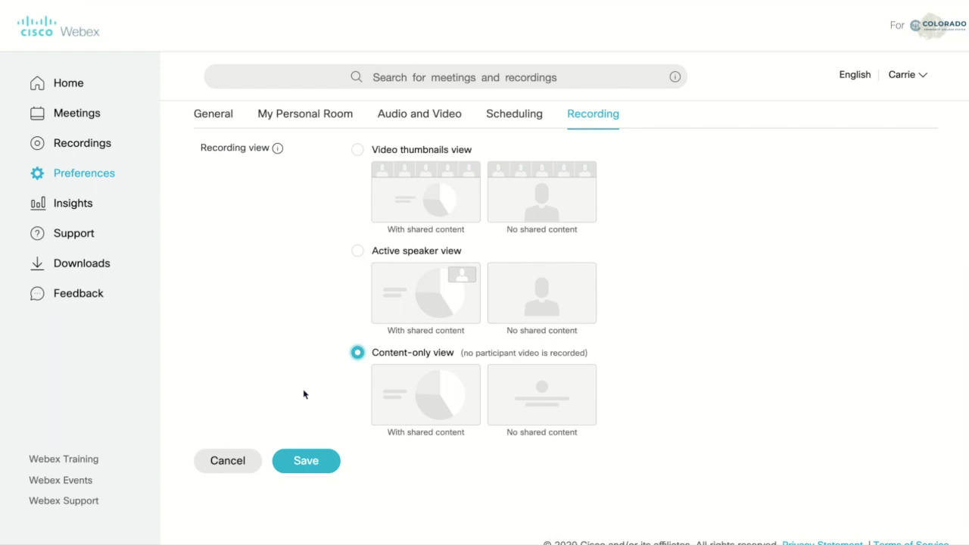
{"action": "scroll", "coordinate": [300, 363], "scroll_direction": "down", "scroll_amount": 1}
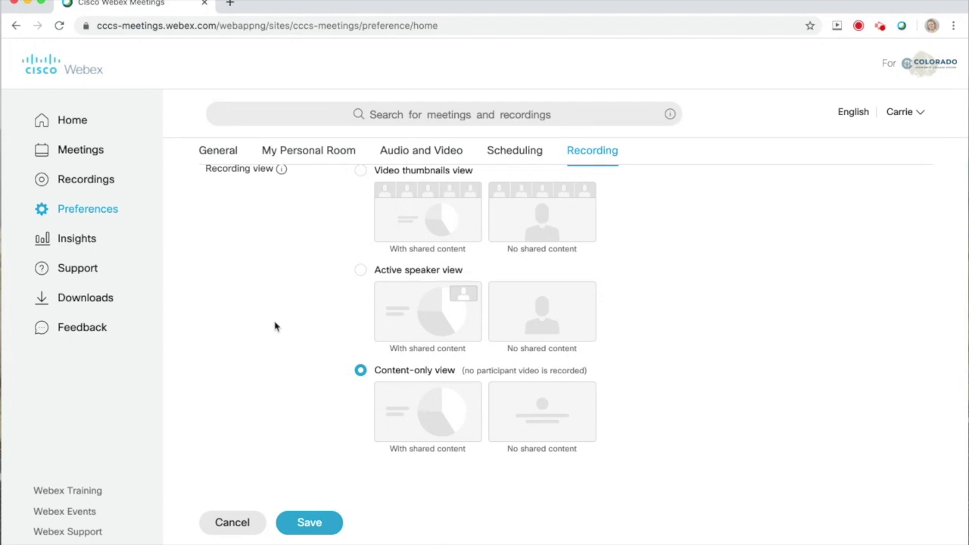
{"action": "left_click", "coordinate": [102, 190]}
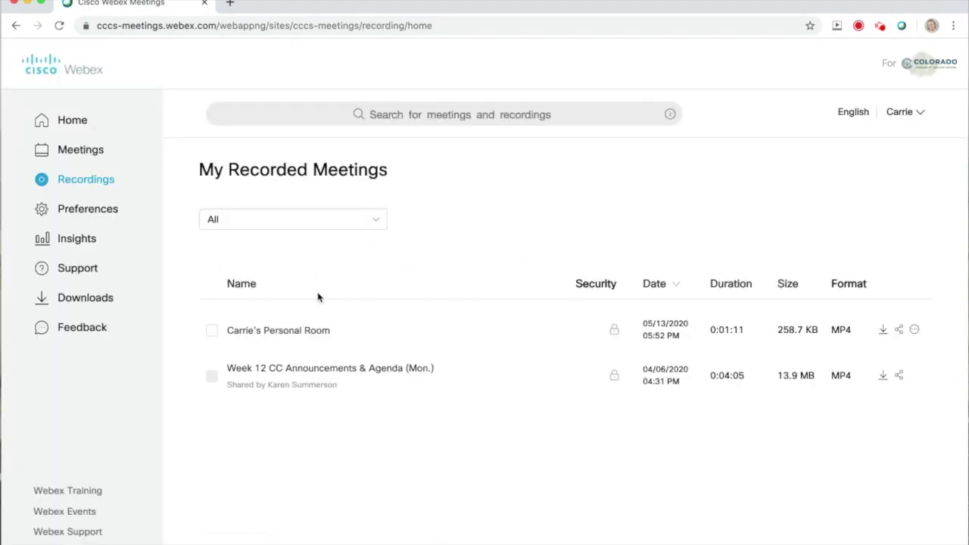
Open the Personal Room recording for playback and mute its sound
{"action": "left_click", "coordinate": [305, 330]}
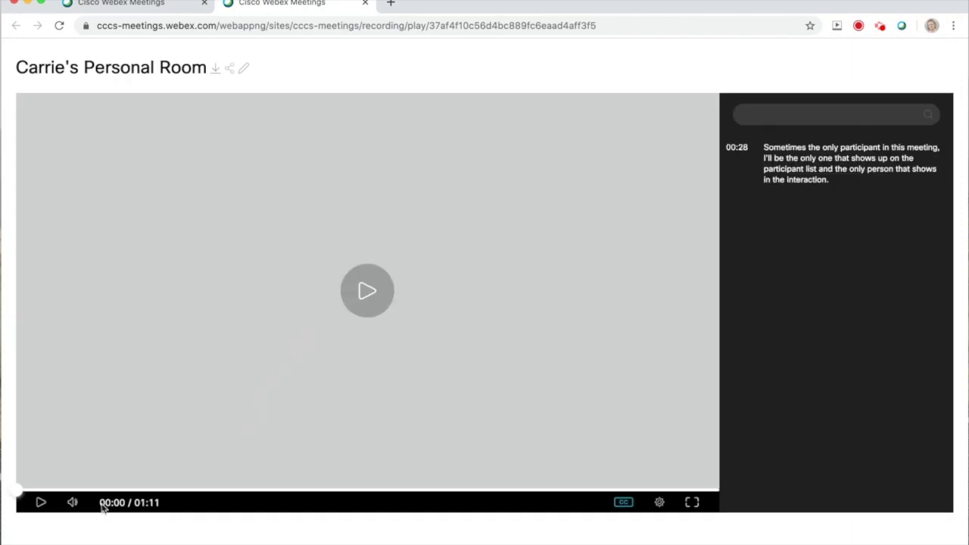
{"action": "left_click", "coordinate": [72, 502]}
Play the muted Personal Room recording and pause it at 00:02
{"action": "left_click", "coordinate": [368, 292]}
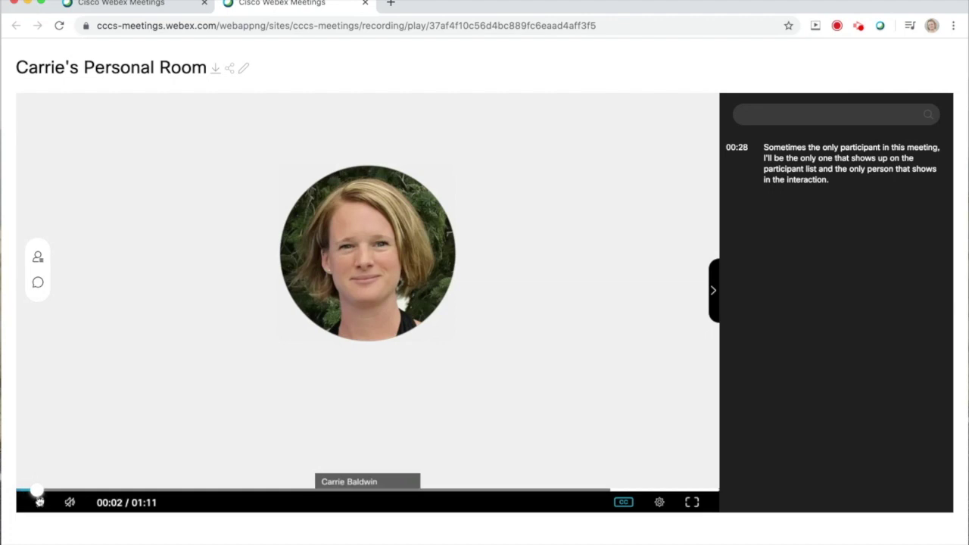
{"action": "left_click", "coordinate": [40, 502]}
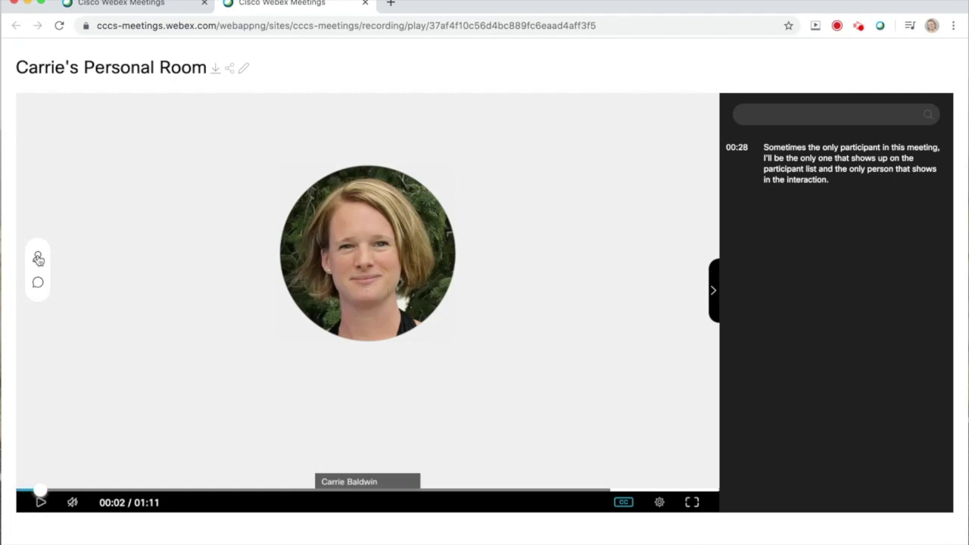
Review the recording's participant list and chat messages, then open its sharing options
{"action": "left_click", "coordinate": [39, 260]}
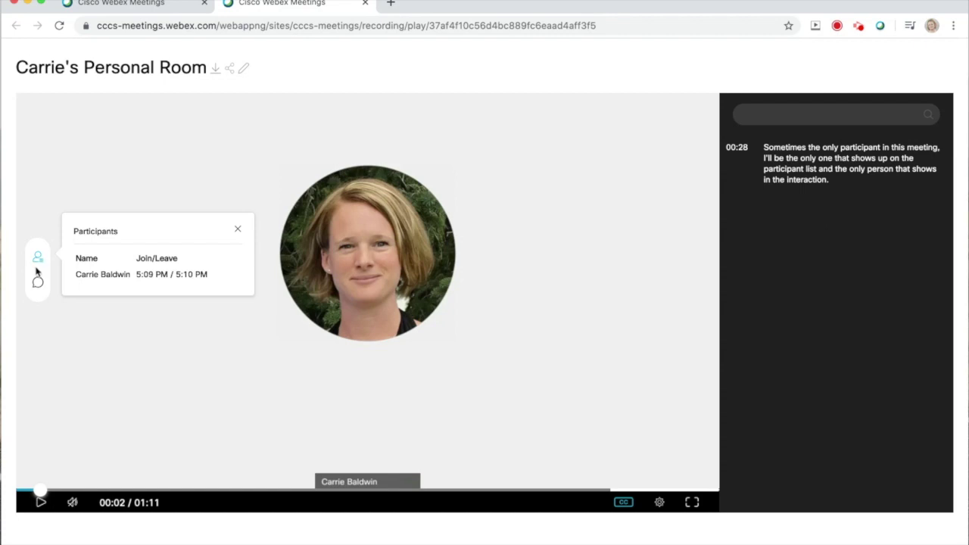
{"action": "left_click", "coordinate": [38, 284]}
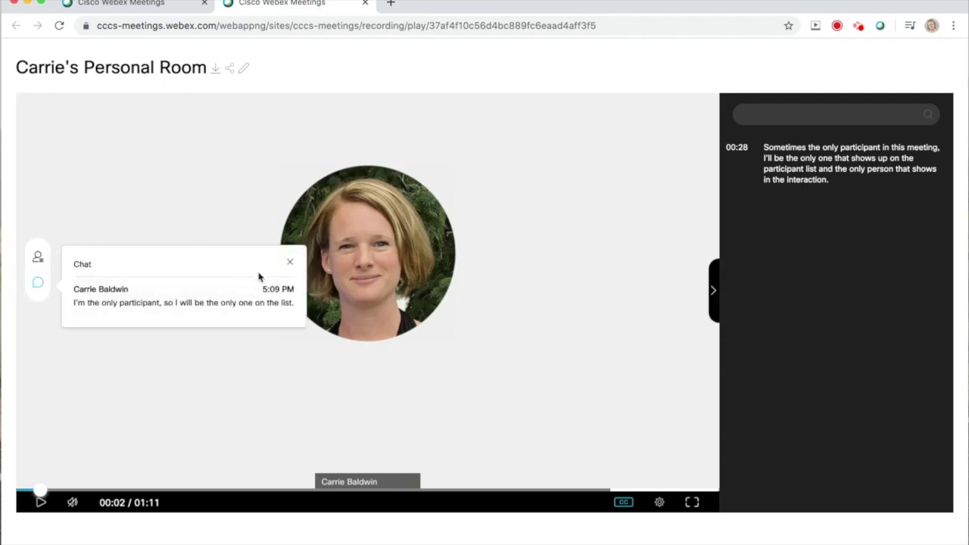
{"action": "left_click", "coordinate": [290, 262]}
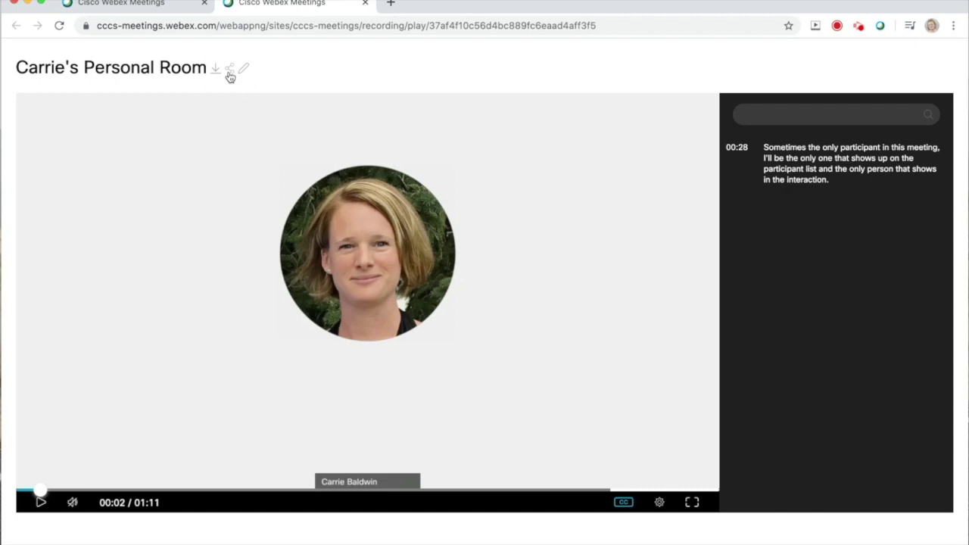
{"action": "left_click", "coordinate": [230, 74]}
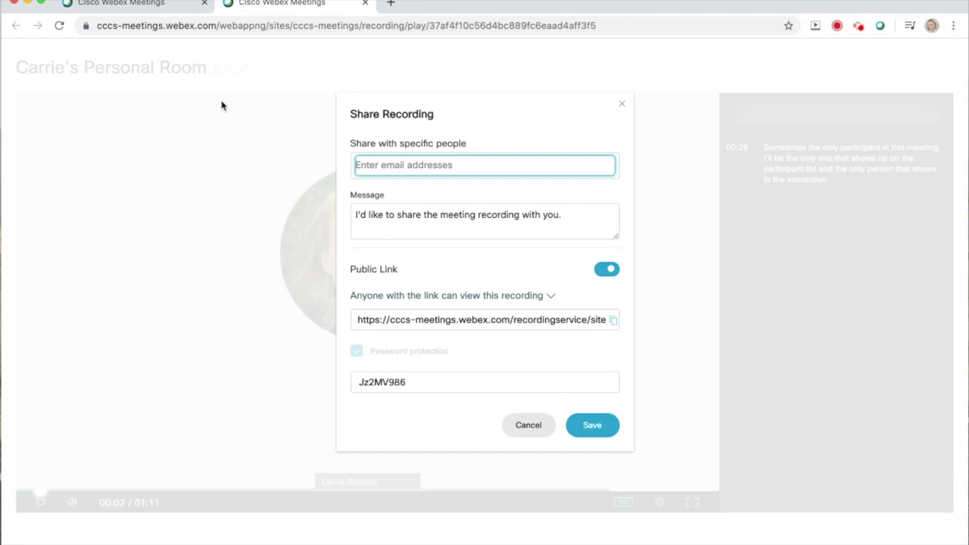
Replace the public share link's existing password with a new one and save
{"action": "left_click", "coordinate": [391, 383]}
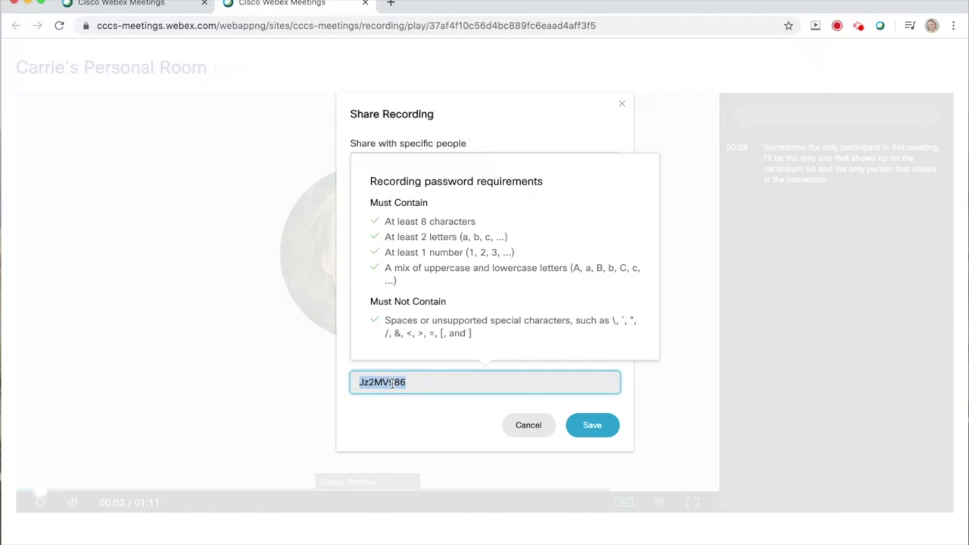
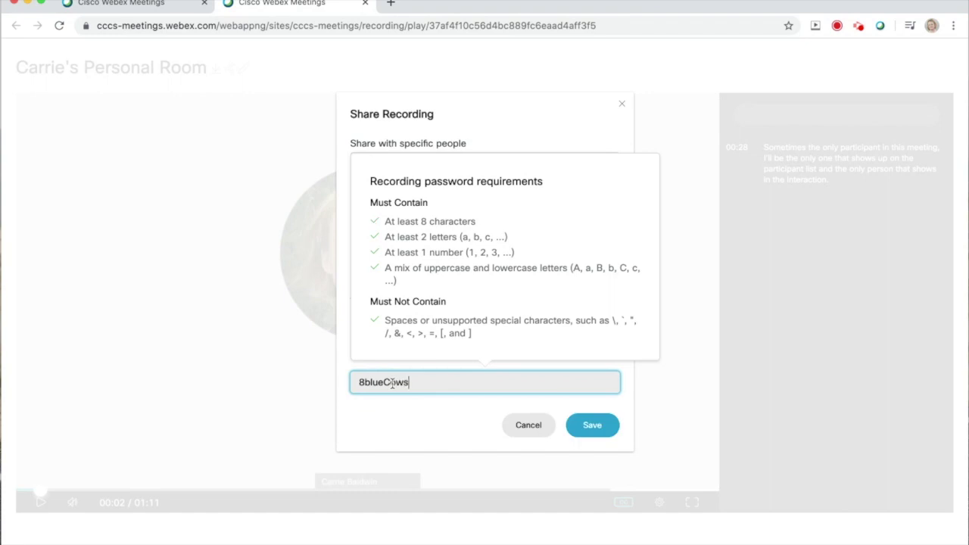
{"action": "left_click", "coordinate": [588, 426]}
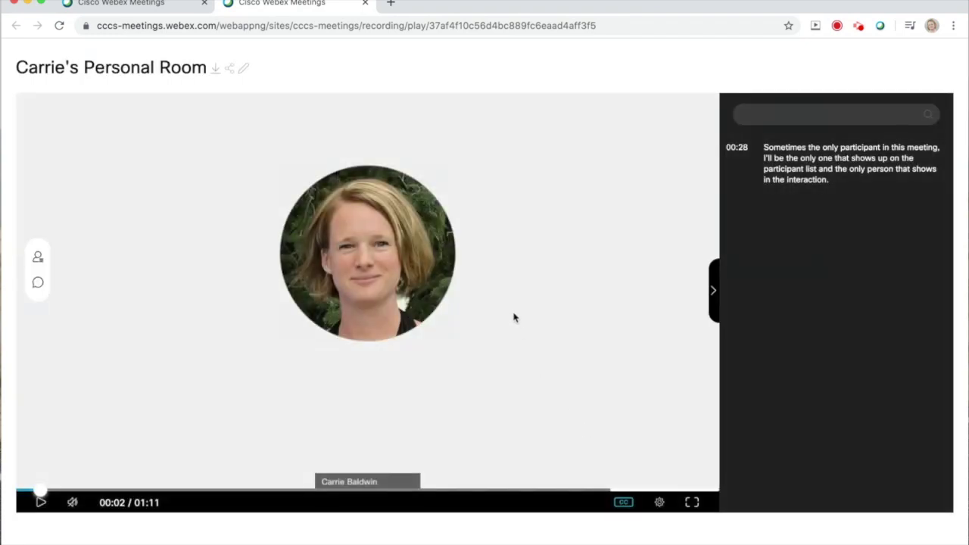
Append '5/12' to the recording topic, exclude participants and chat, and save
{"action": "left_click", "coordinate": [246, 71]}
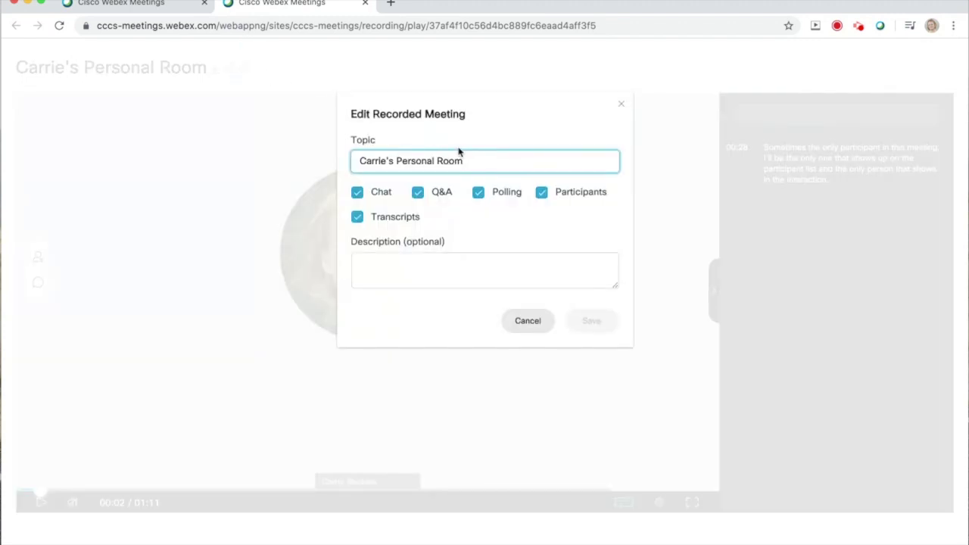
{"action": "type", "text": "5/12"}
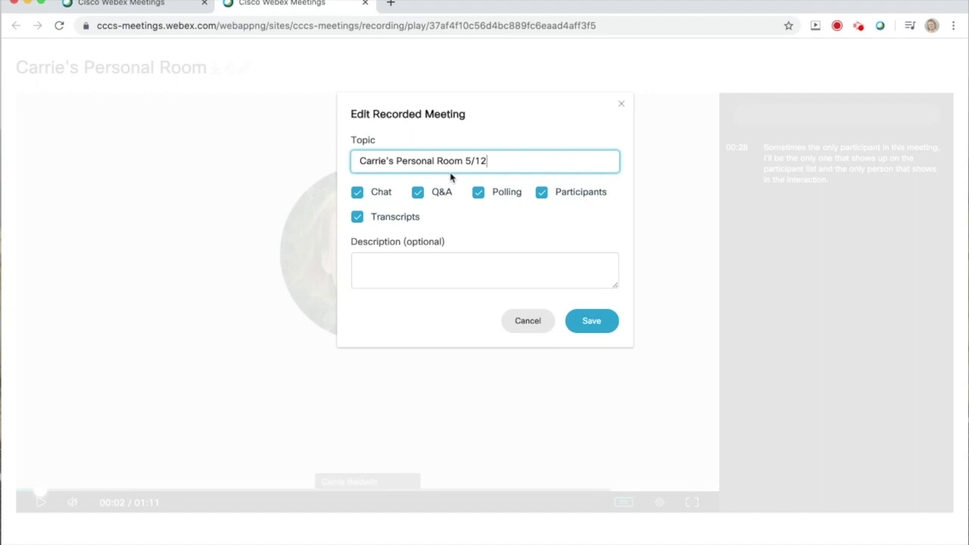
{"action": "left_click", "coordinate": [416, 262]}
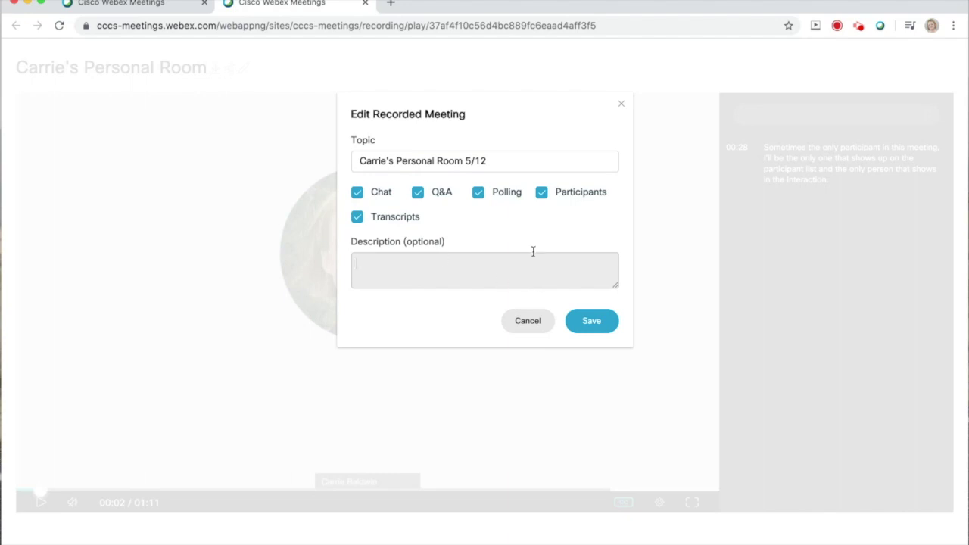
{"action": "left_click", "coordinate": [541, 192]}
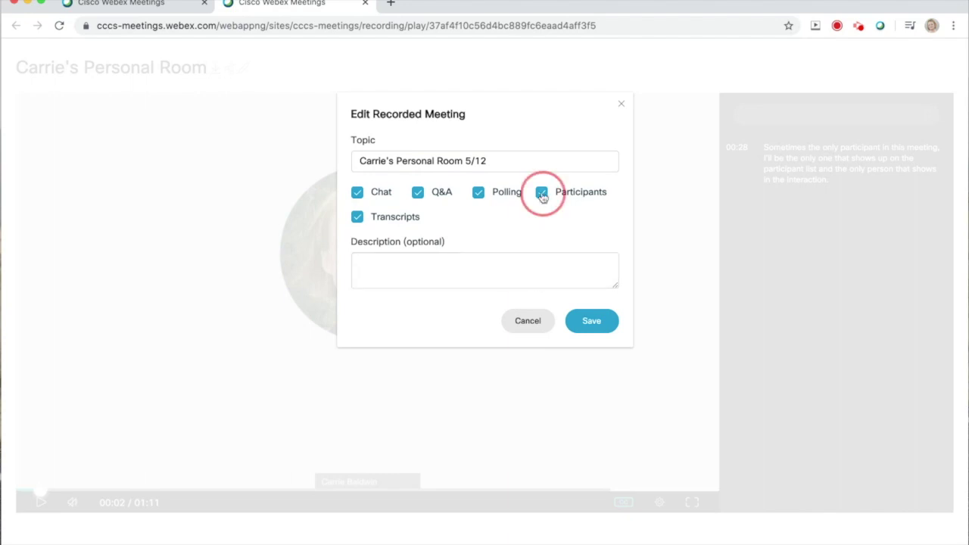
{"action": "left_click", "coordinate": [356, 191]}
{"action": "left_click", "coordinate": [607, 331]}
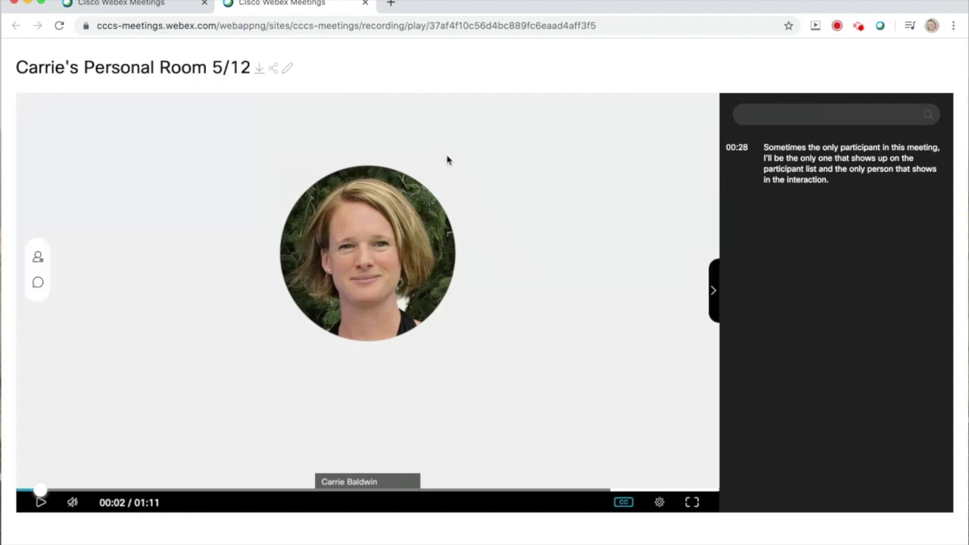
Reload the recording's playback page from the browser address bar
{"action": "left_click", "coordinate": [426, 25]}
{"action": "key", "text": "Return"}
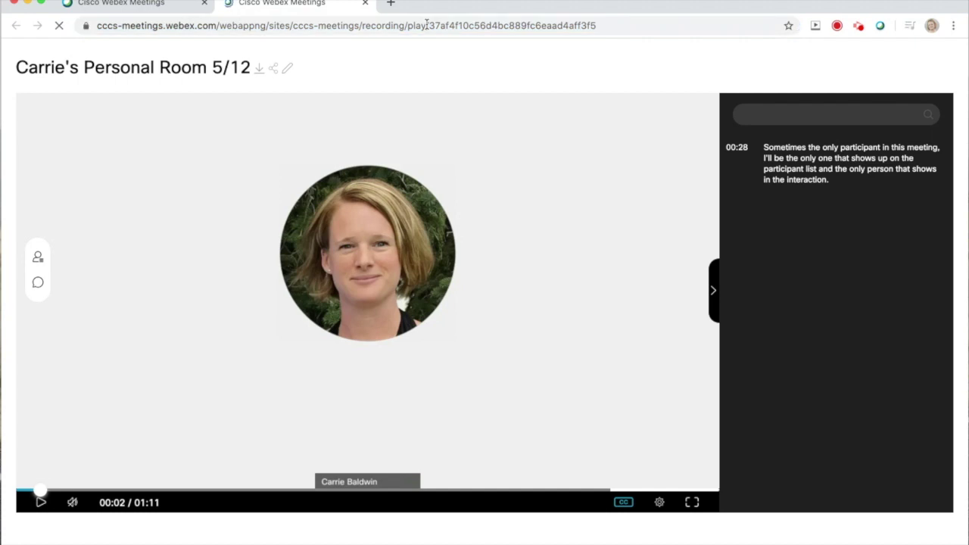